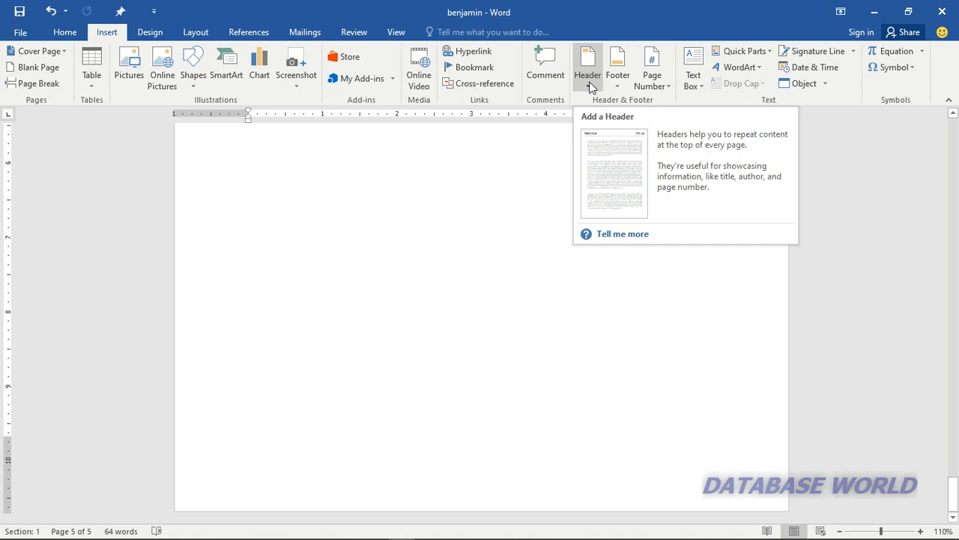
# Step: Insert the built-in Banded header into the document
pyautogui.click(588, 84)
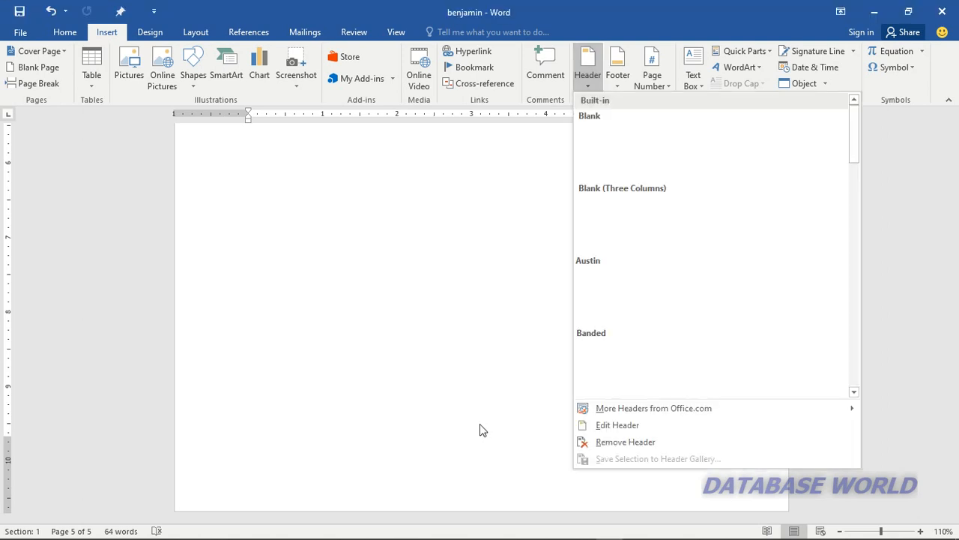
pyautogui.click(525, 405)
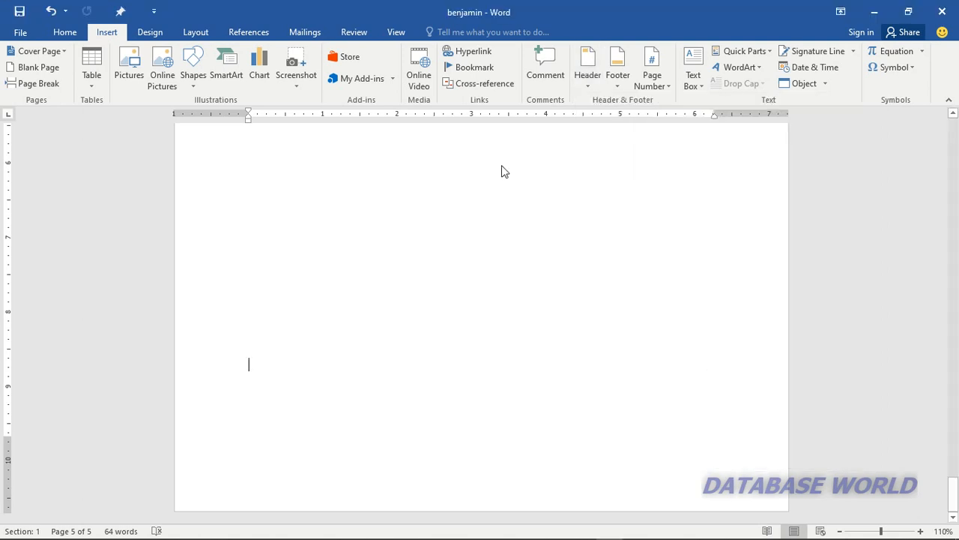
pyautogui.click(587, 86)
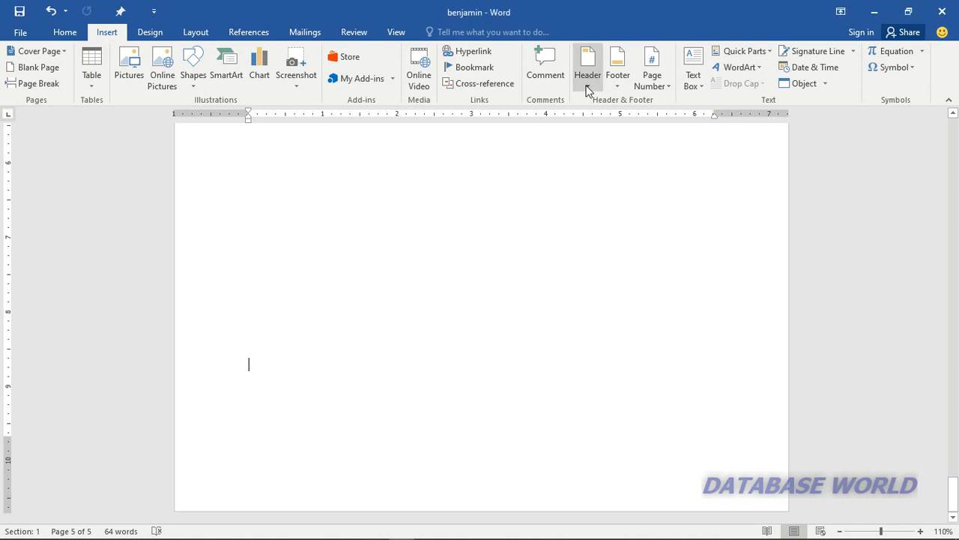
pyautogui.click(586, 86)
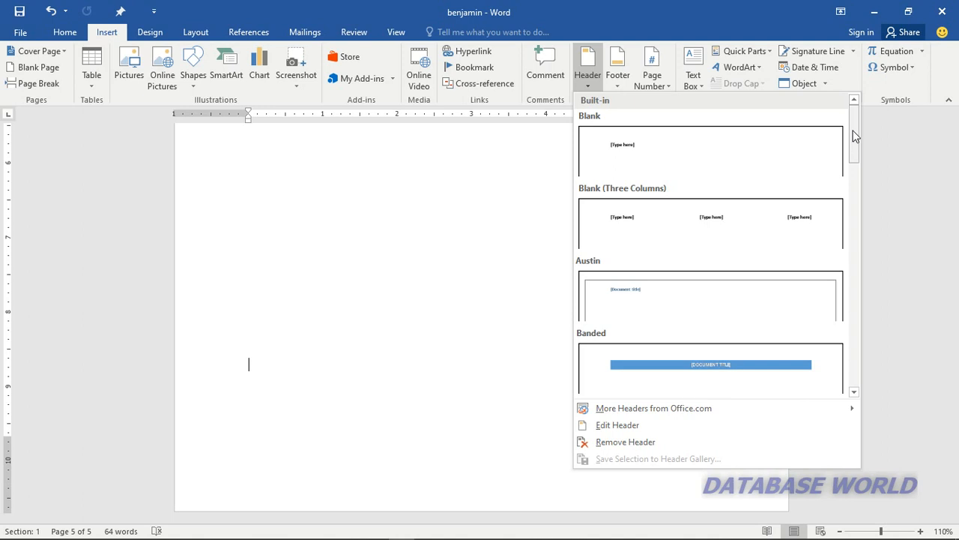
pyautogui.moveTo(853, 130); pyautogui.dragTo(853, 148)
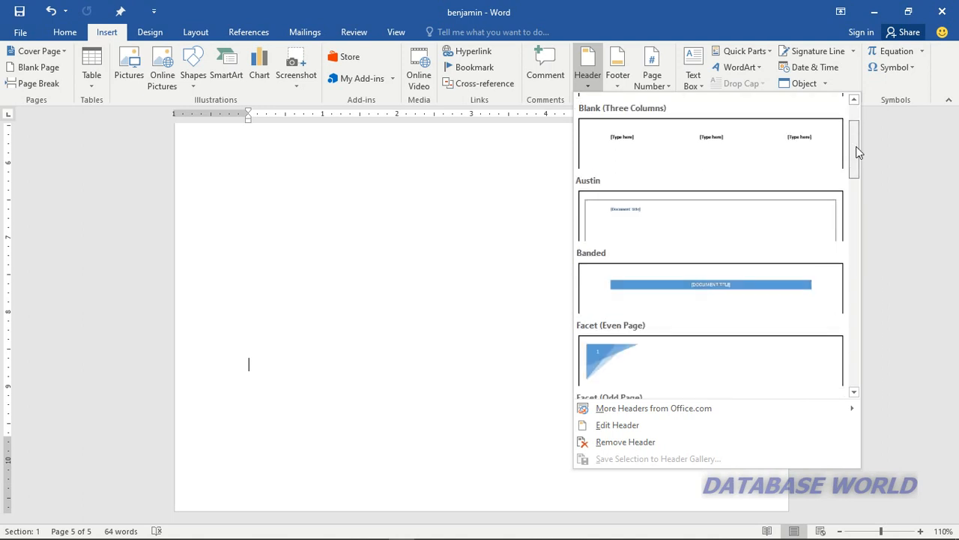
pyautogui.scroll(-1, 856, 165)
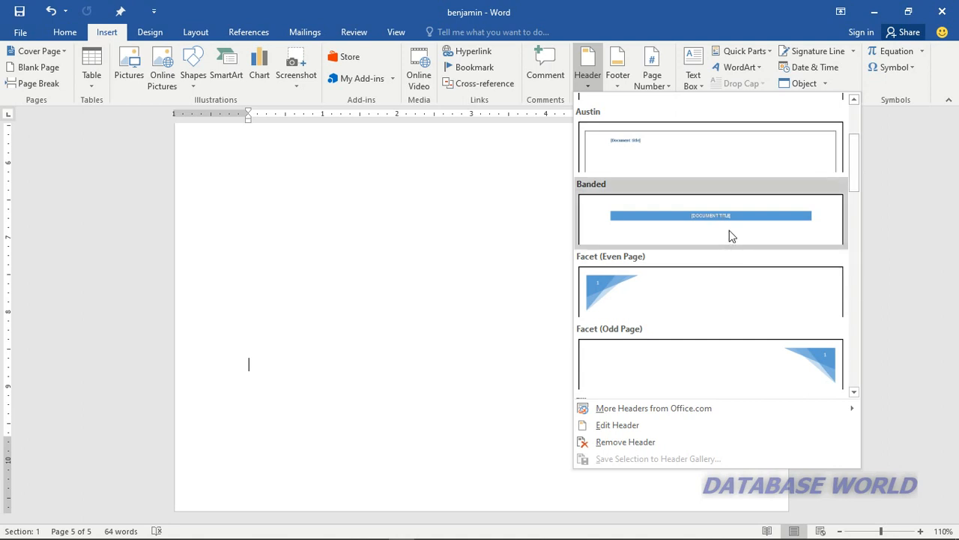
pyautogui.press('Escape')
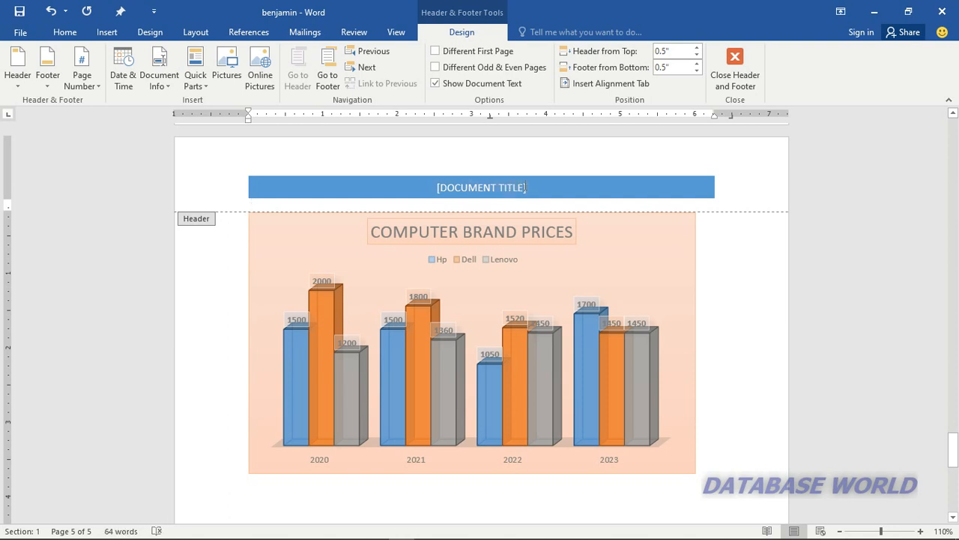
# Step: Replace the header's document title placeholder with MICROSOFT TUTORIAL and return to the document body
pyautogui.click(526, 188)
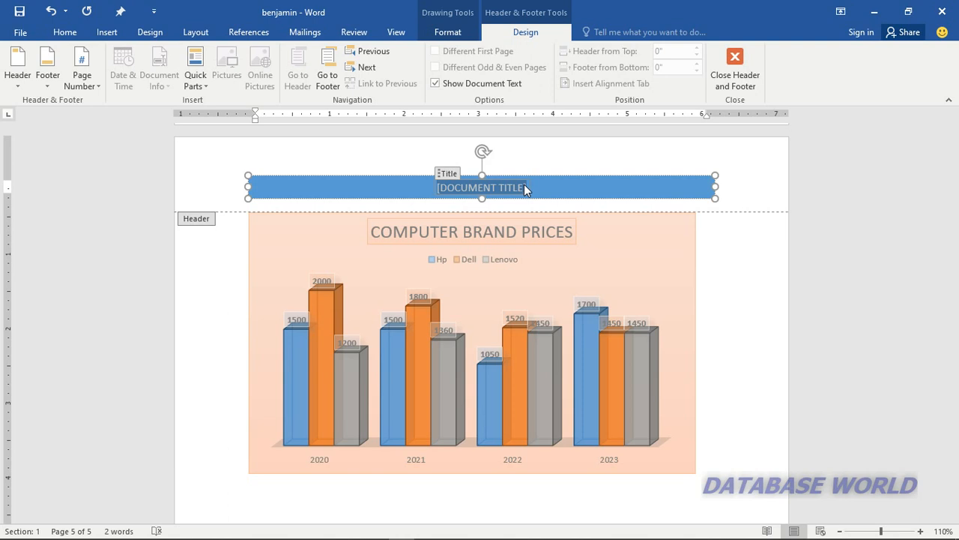
pyautogui.press('Delete')
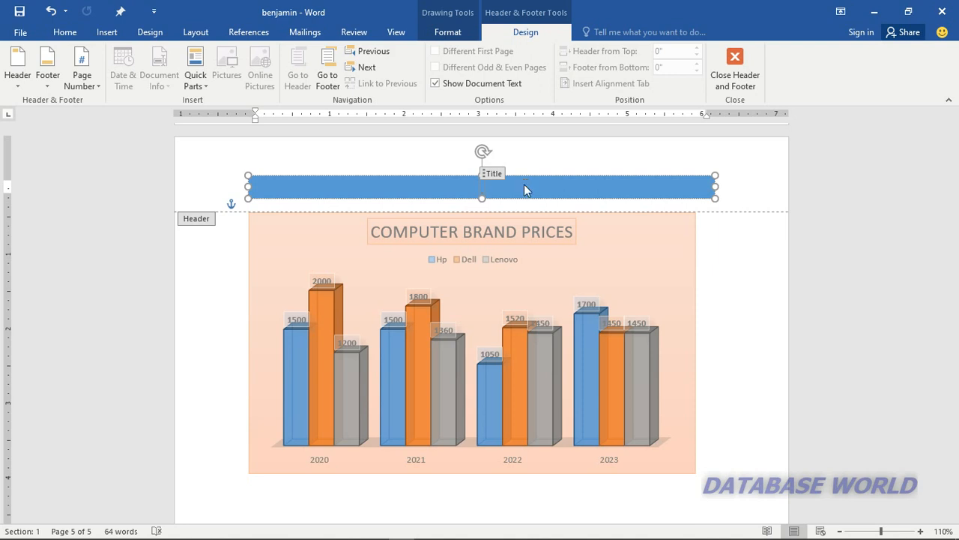
pyautogui.write('MICROSOFT')
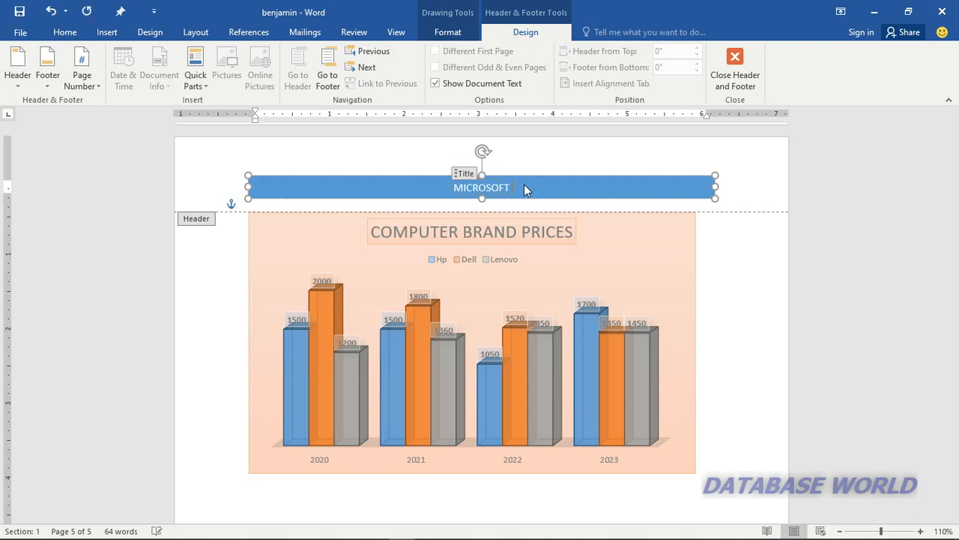
pyautogui.write('TUTOR')
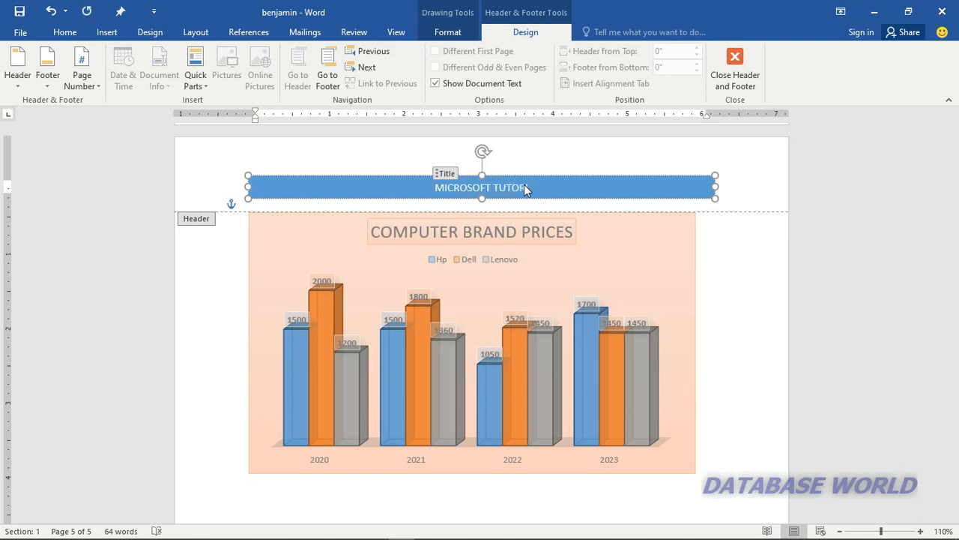
pyautogui.write('IA')
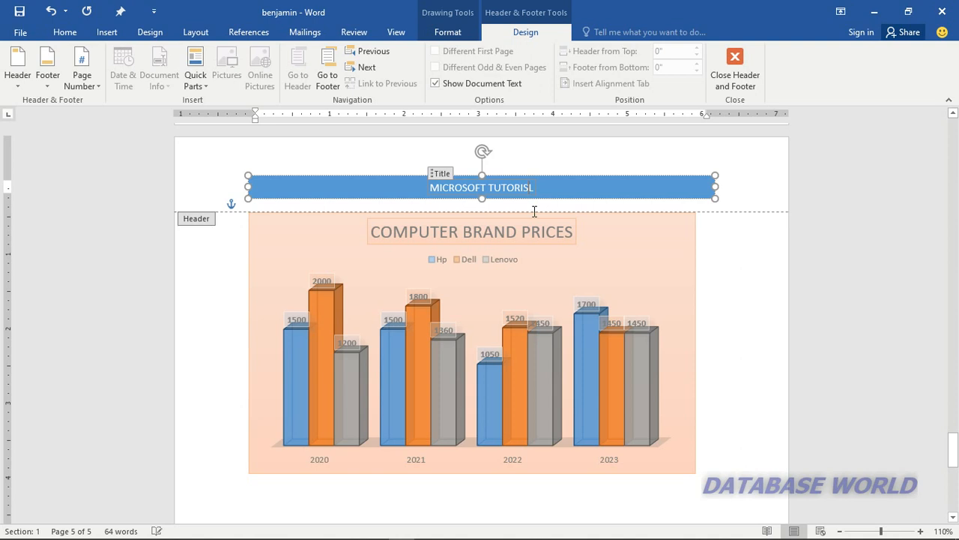
pyautogui.press('BackSpace')
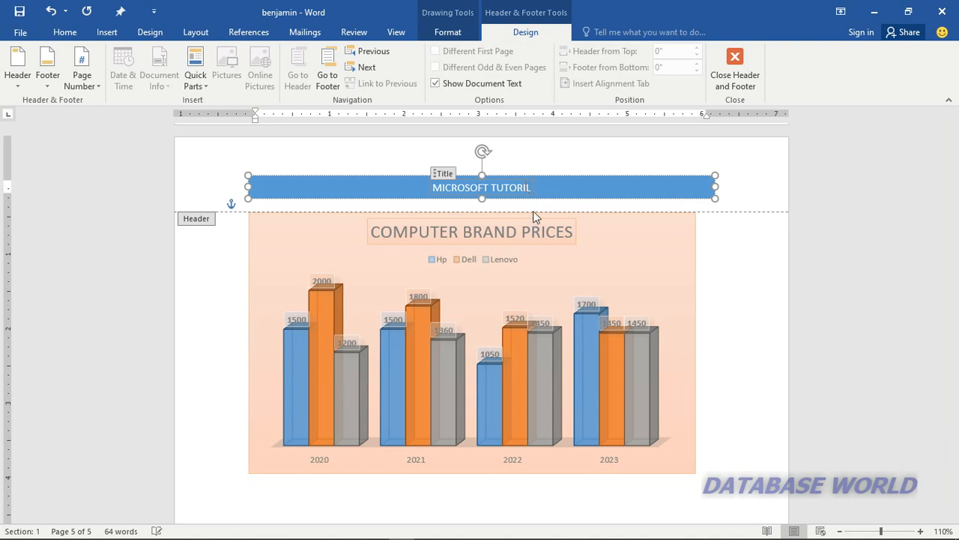
pyautogui.write('A')
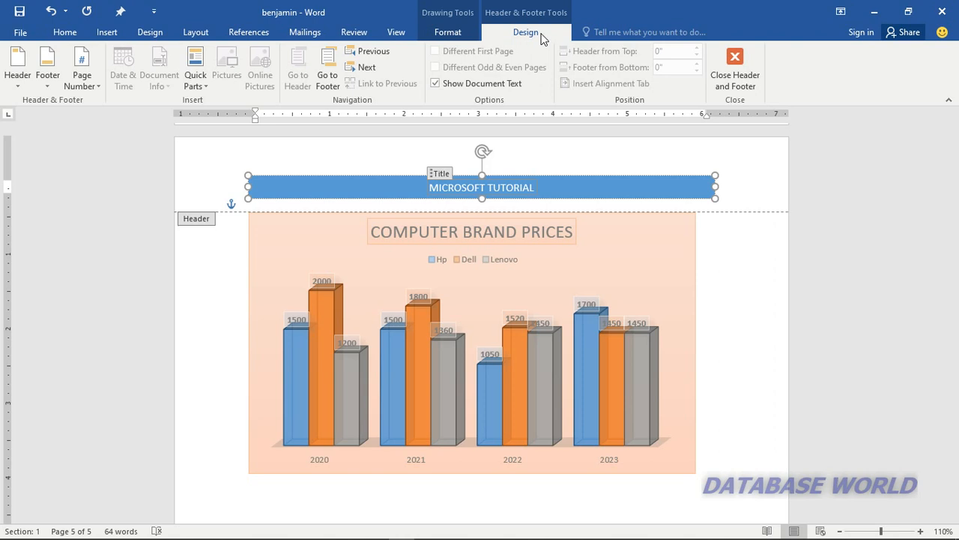
pyautogui.click(735, 61)
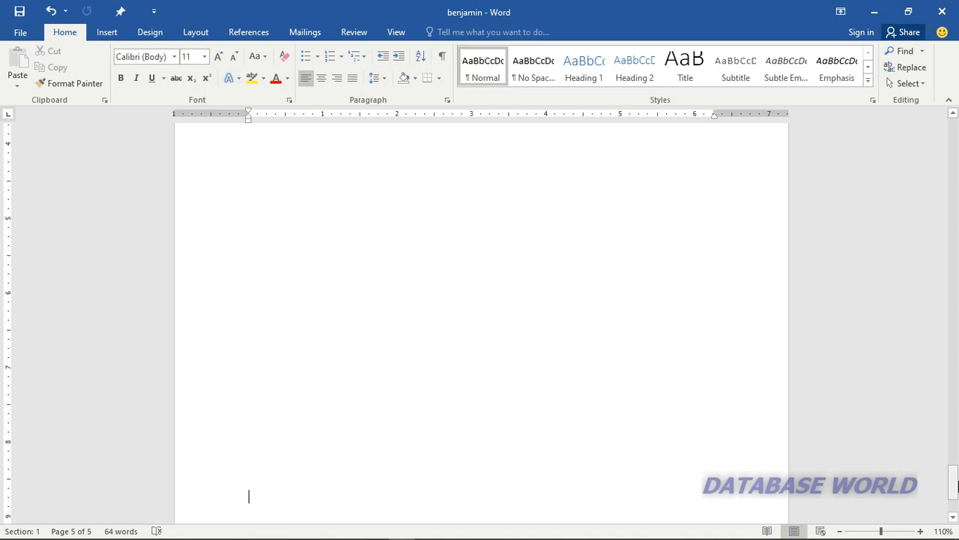
# Step: Check the header on the other pages, then insert the built-in Filigree footer
pyautogui.moveTo(955, 486); pyautogui.dragTo(945, 365)
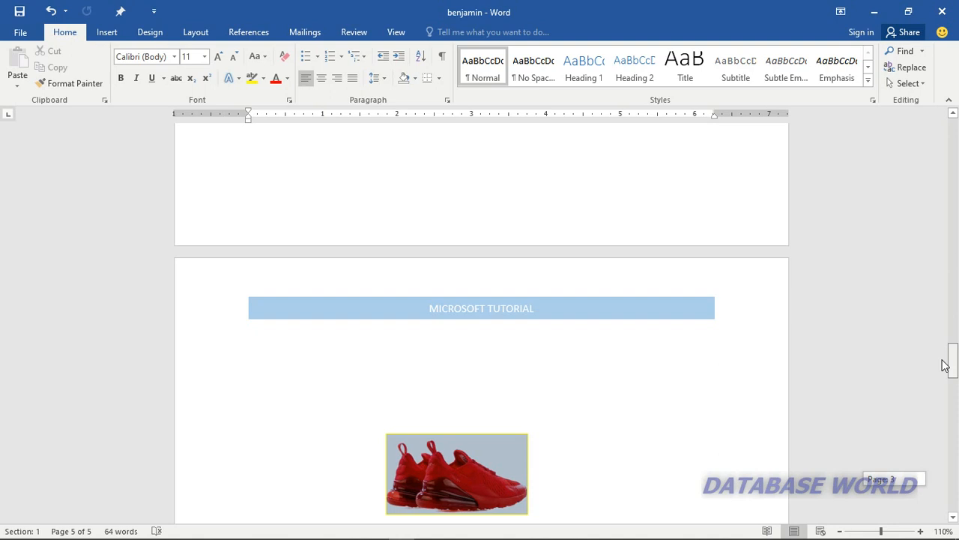
pyautogui.moveTo(944, 365); pyautogui.dragTo(946, 528)
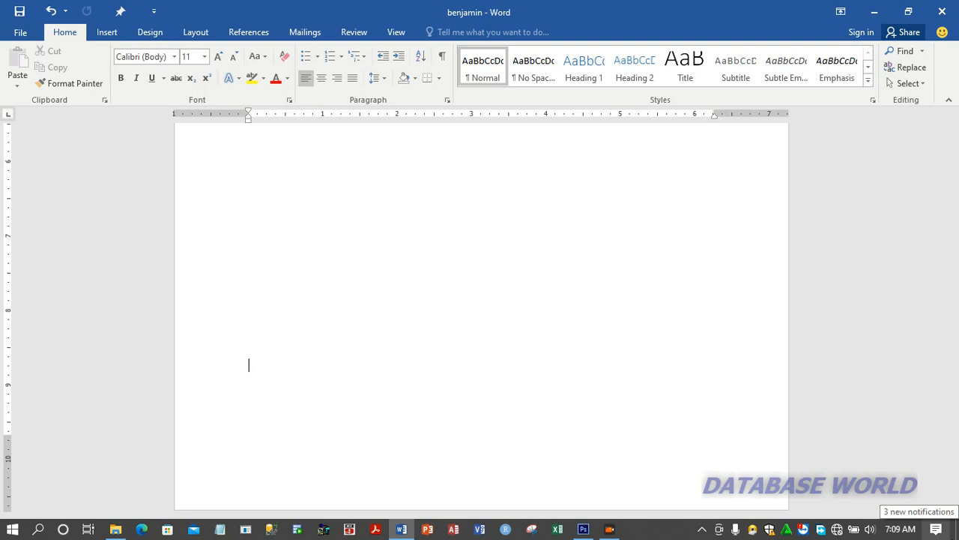
pyautogui.click(107, 33)
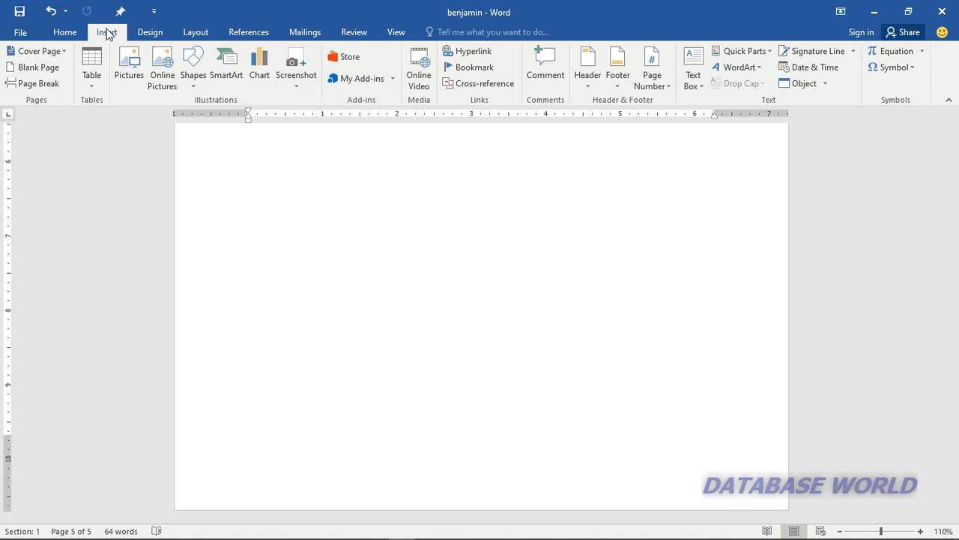
pyautogui.click(619, 81)
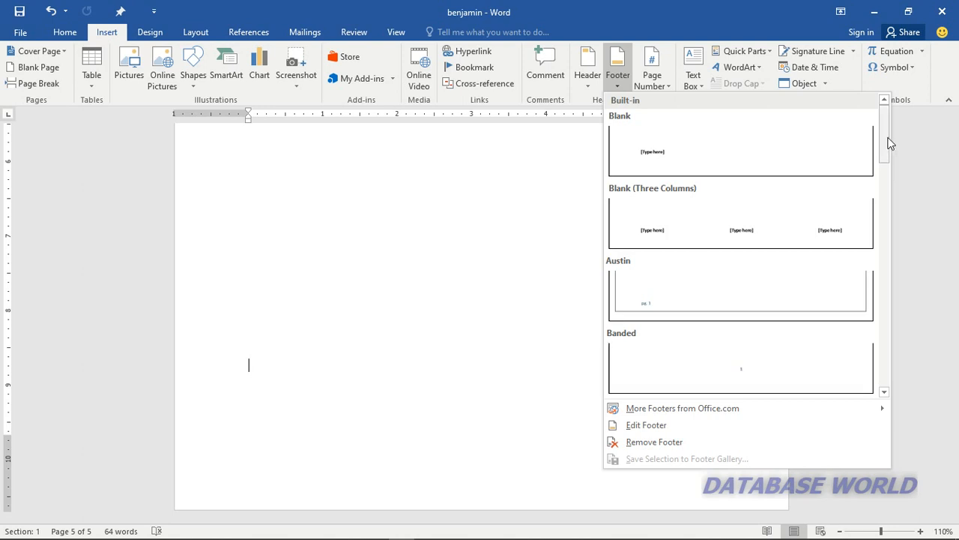
pyautogui.moveTo(890, 138); pyautogui.dragTo(891, 164)
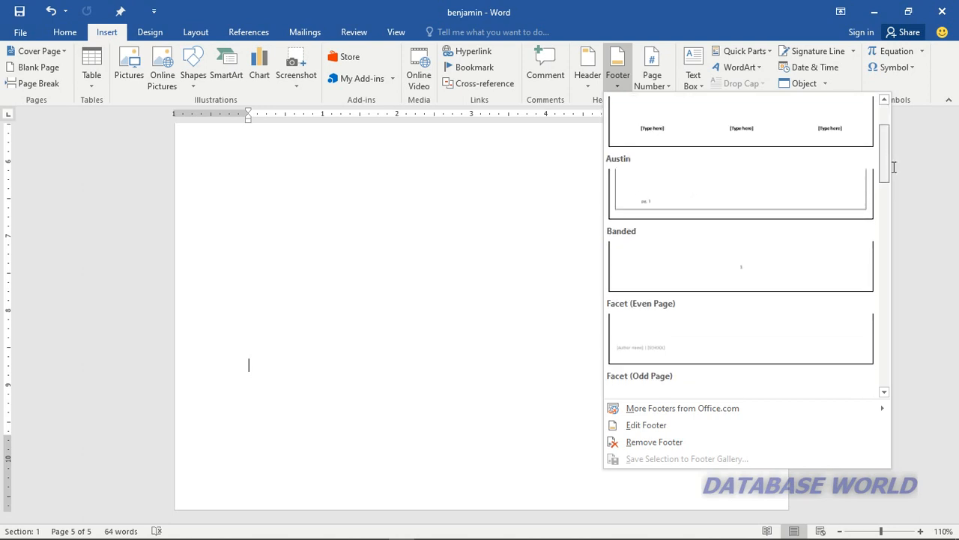
pyautogui.scroll(-1, 893, 167)
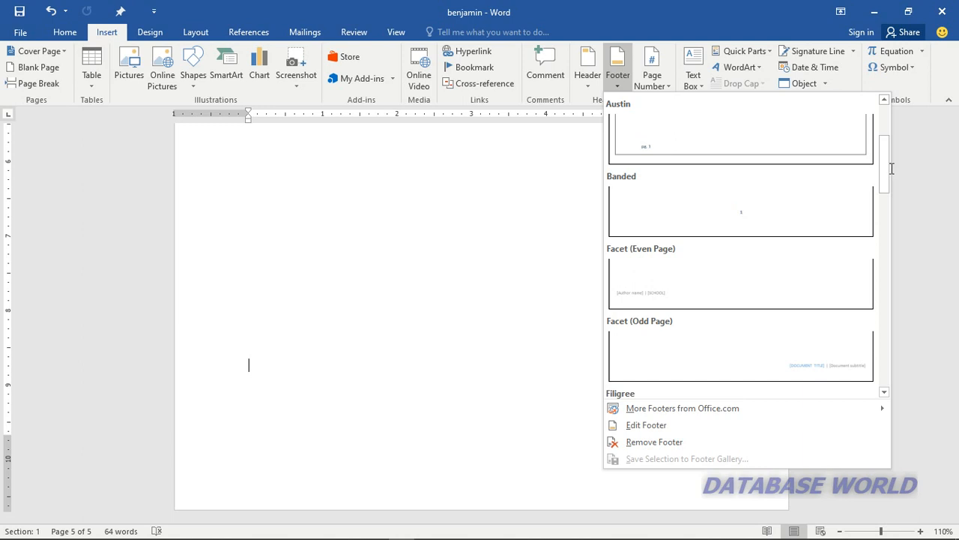
pyautogui.moveTo(887, 171); pyautogui.dragTo(885, 212)
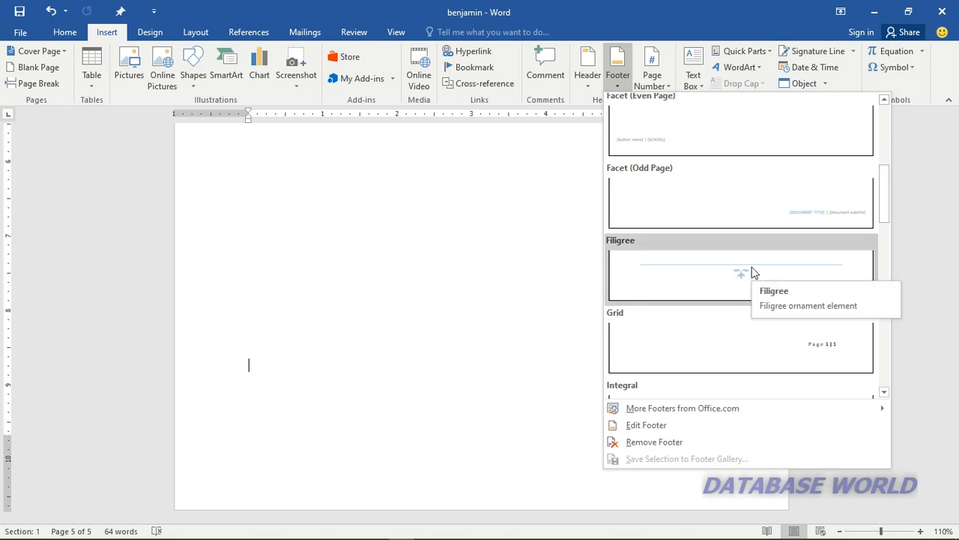
pyautogui.press('Escape')
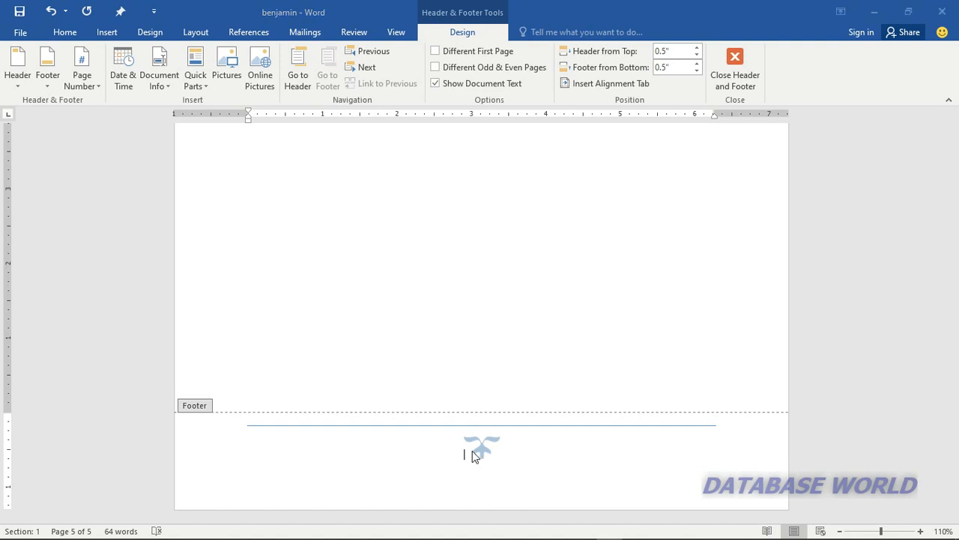
# Step: Add the centred text COMPUTER to the footer beside the ornament and return to the document body
pyautogui.click(473, 458)
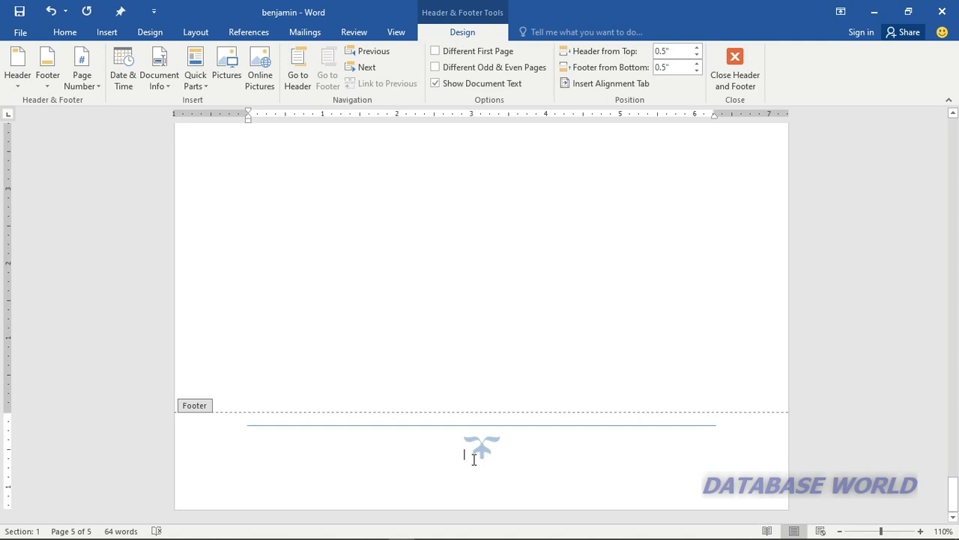
pyautogui.write('COMPUTER')
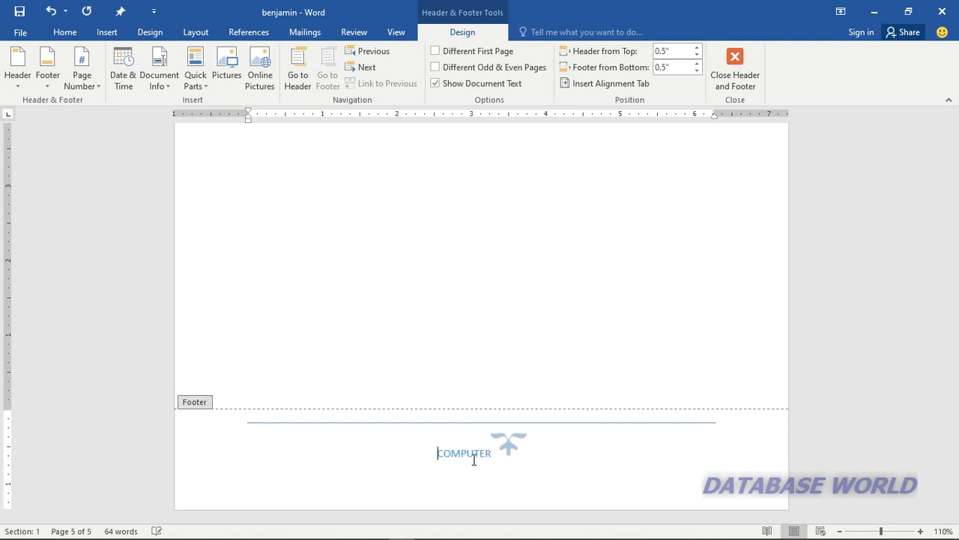
pyautogui.hotkey('ctrl', 'l')
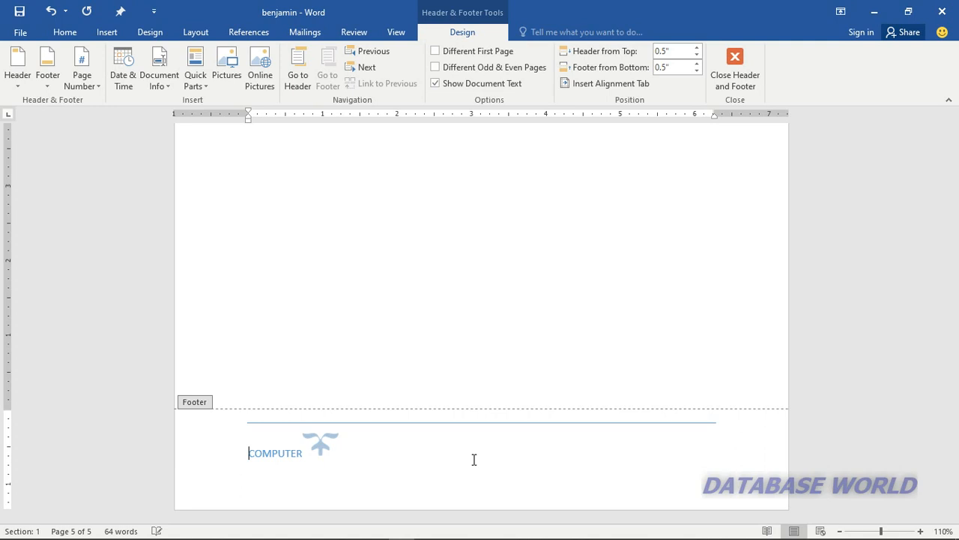
pyautogui.hotkey('ctrl', 'e')
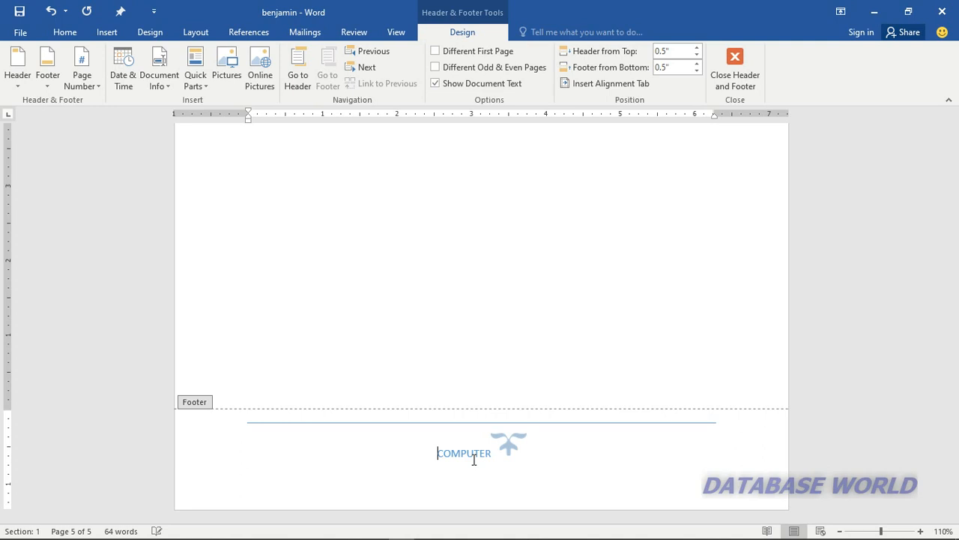
pyautogui.click(738, 72)
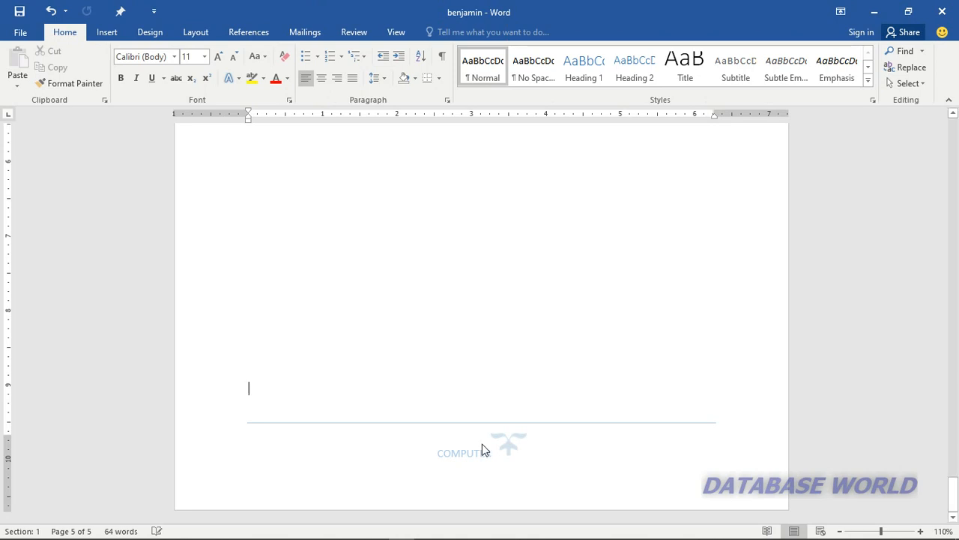
# Step: Remove both the header and the footer from the document
pyautogui.click(107, 33)
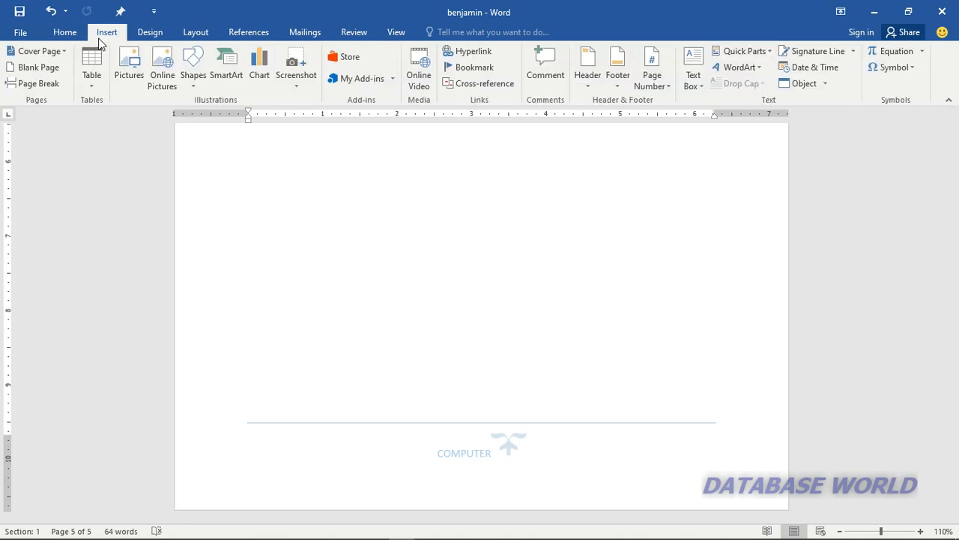
pyautogui.click(588, 75)
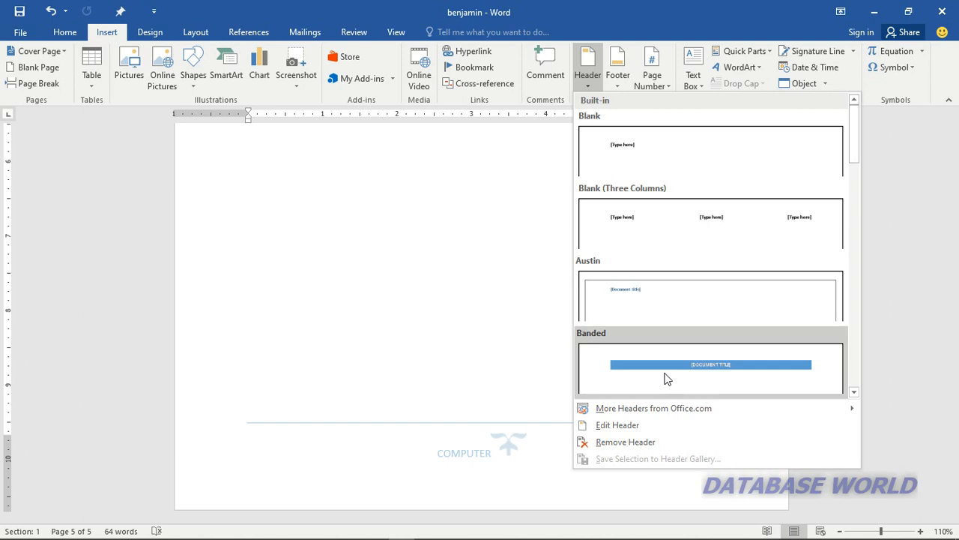
pyautogui.click(639, 442)
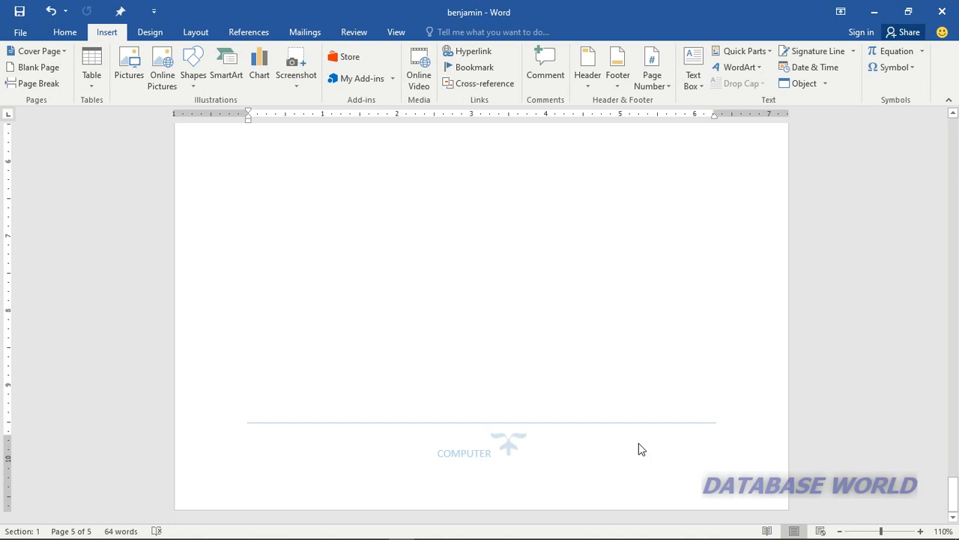
pyautogui.click(618, 69)
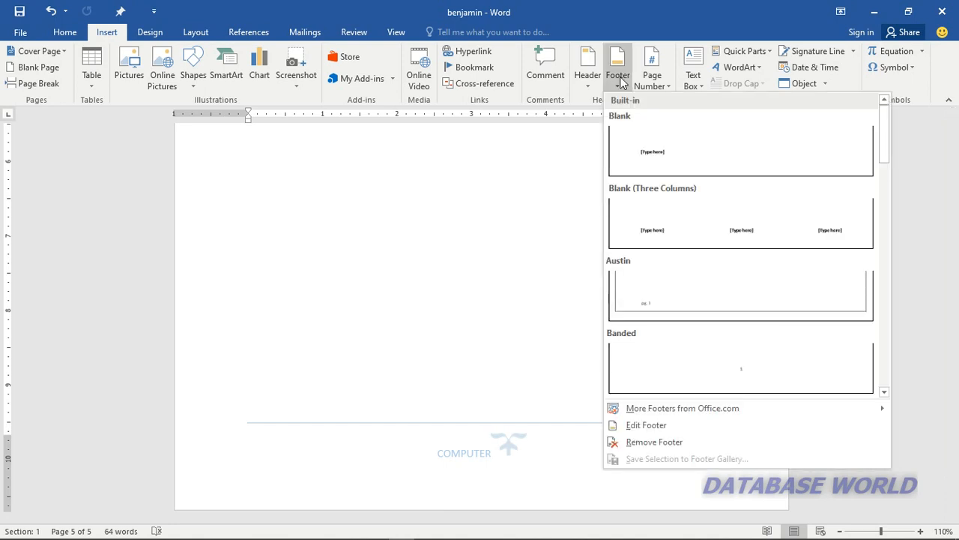
pyautogui.click(655, 443)
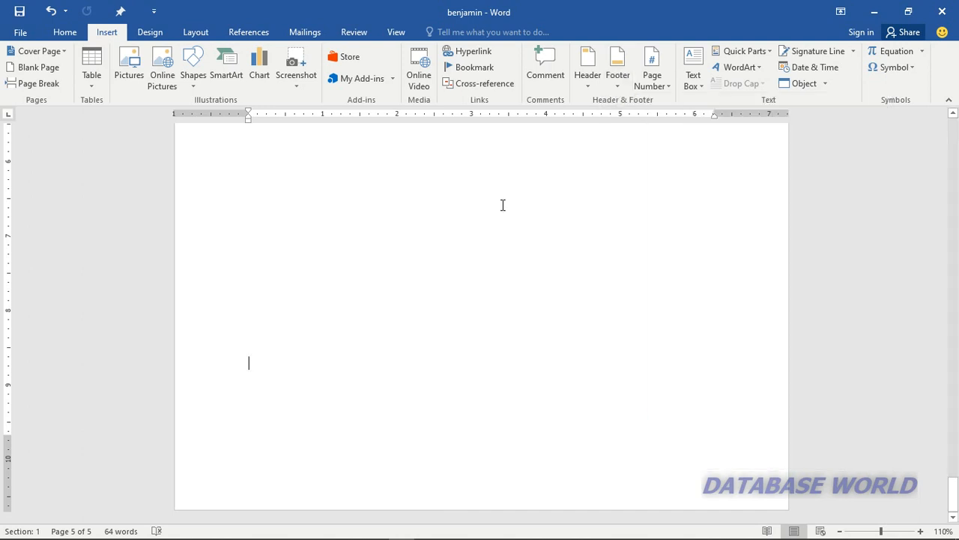
# Step: Review the page number positions and the available number formats in the Page Number Format settings, then close them without changes
pyautogui.click(652, 84)
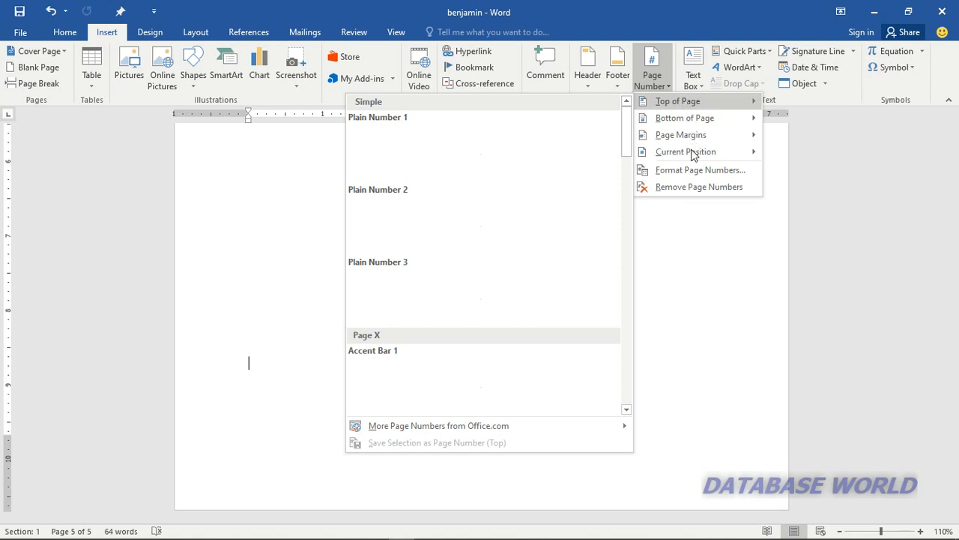
pyautogui.click(691, 169)
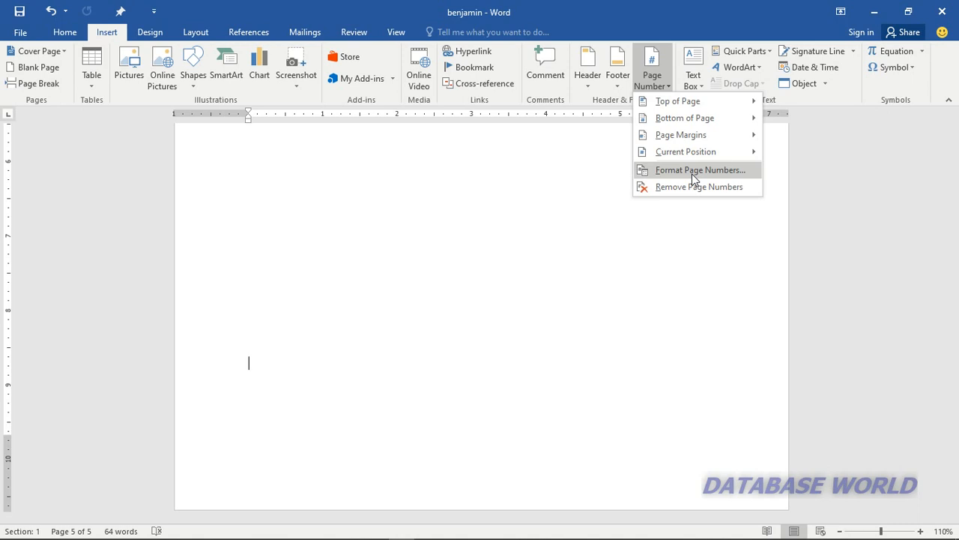
pyautogui.click(692, 171)
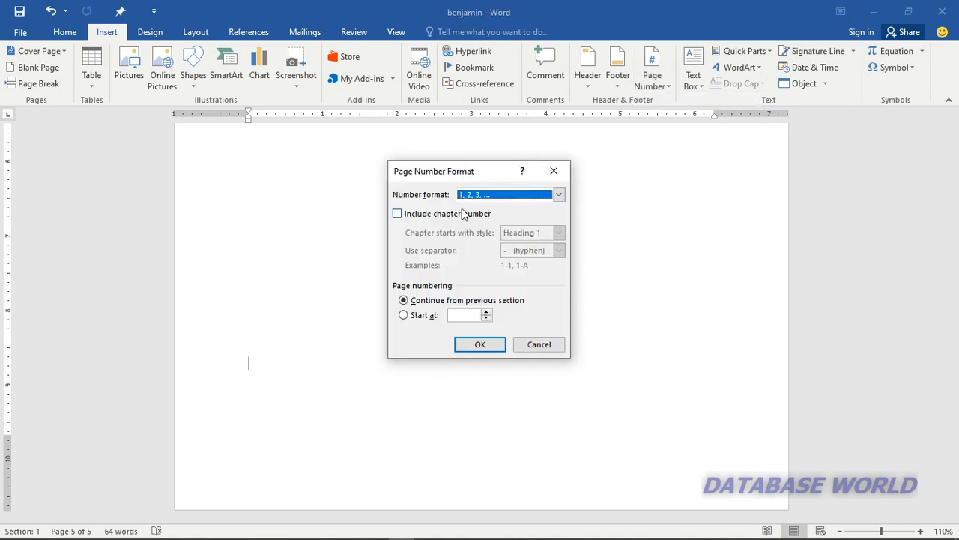
pyautogui.click(558, 197)
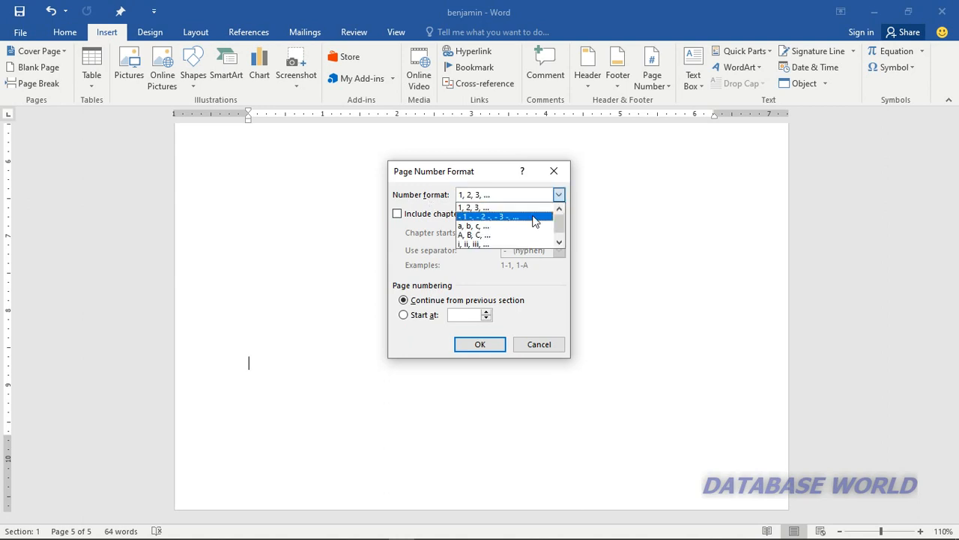
pyautogui.moveTo(559, 225); pyautogui.dragTo(559, 239)
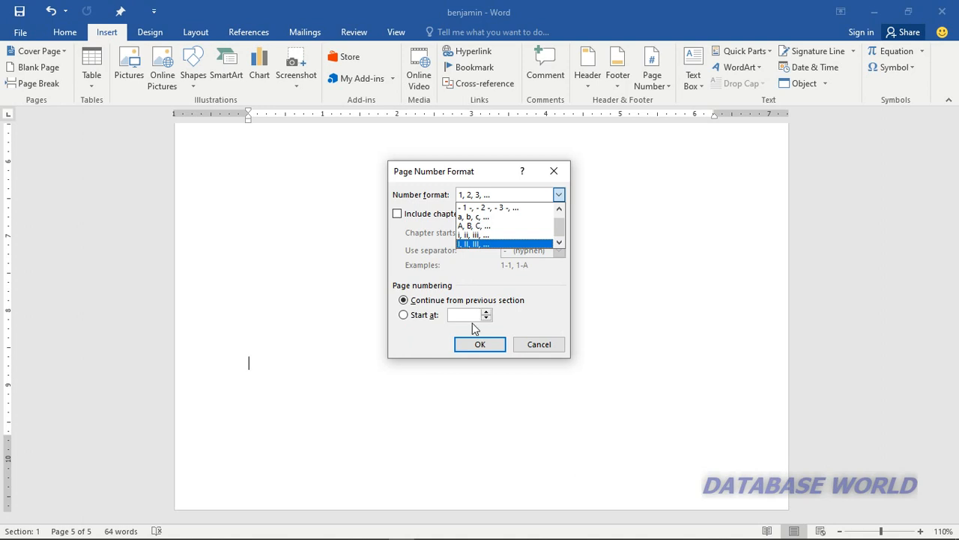
pyautogui.click(554, 172)
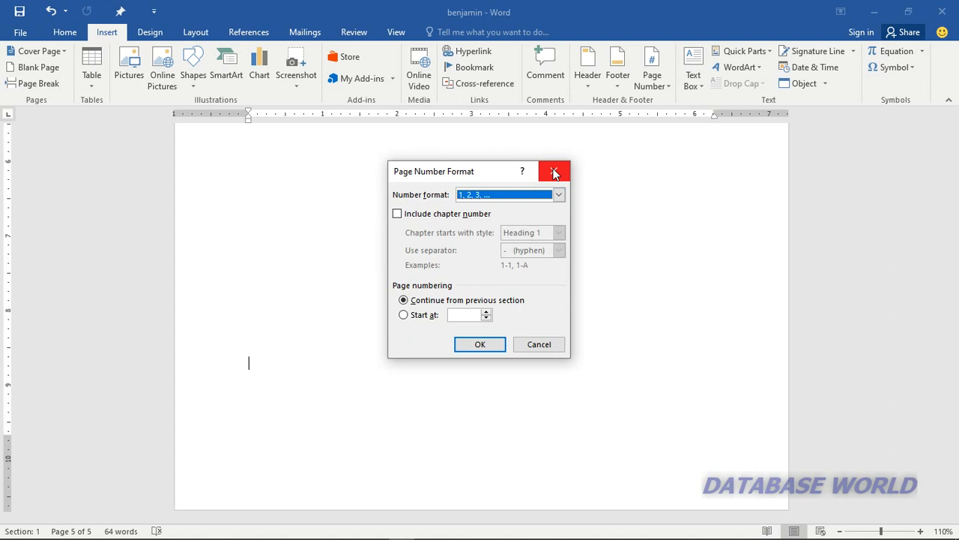
pyautogui.click(554, 173)
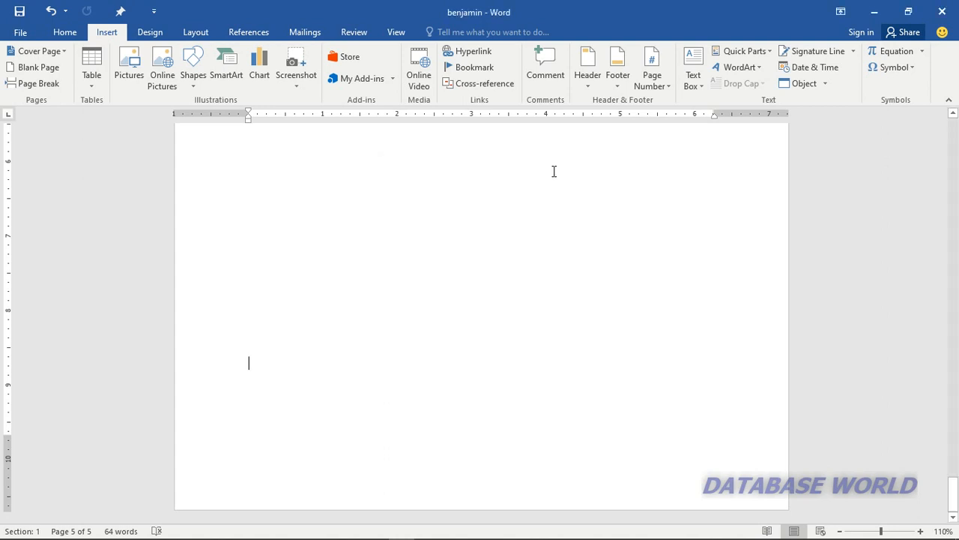
# Step: Insert Accent Bar 1 page numbers at the bottom of the pages and return to the document body
pyautogui.click(669, 86)
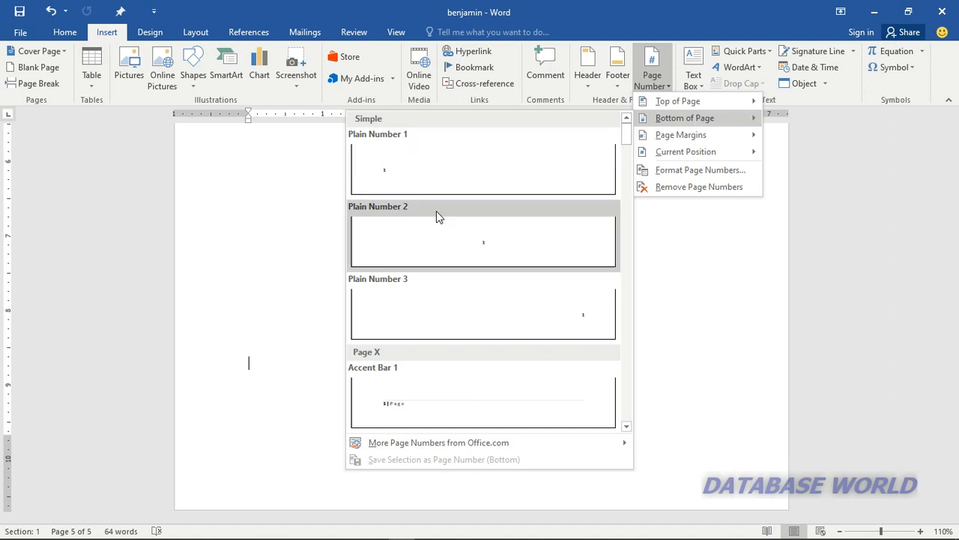
pyautogui.click(466, 401)
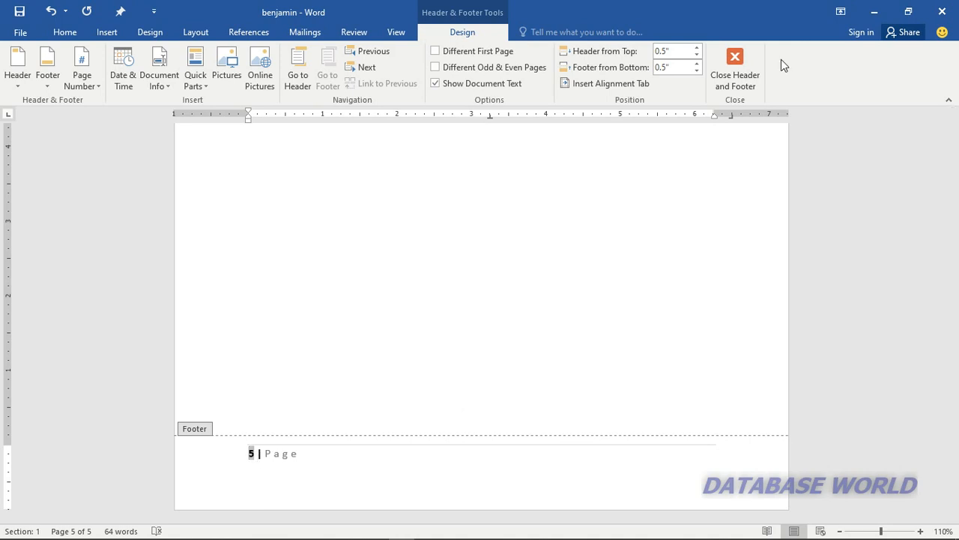
pyautogui.click(735, 60)
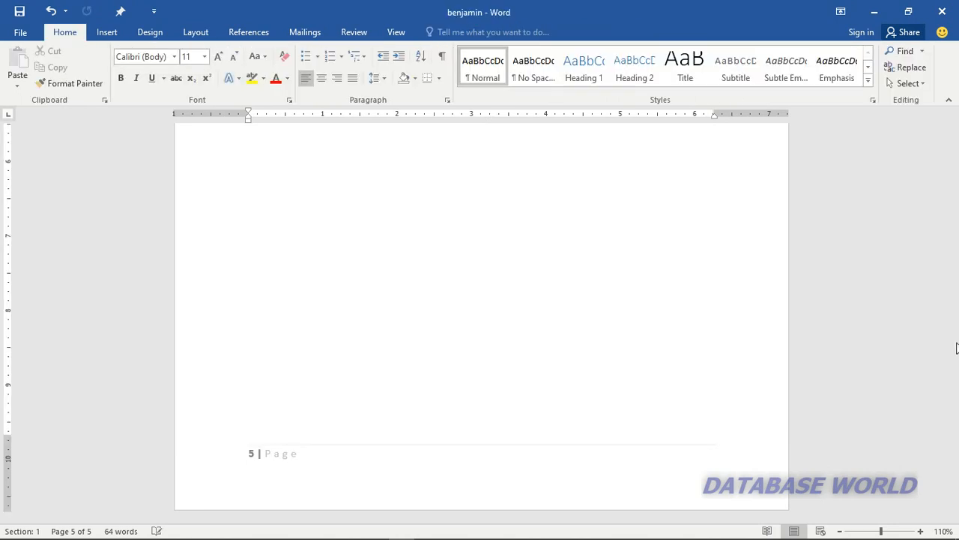
# Step: Check the footer page numbers from the last page back to the first page
pyautogui.click(774, 363)
pyautogui.click(958, 181)
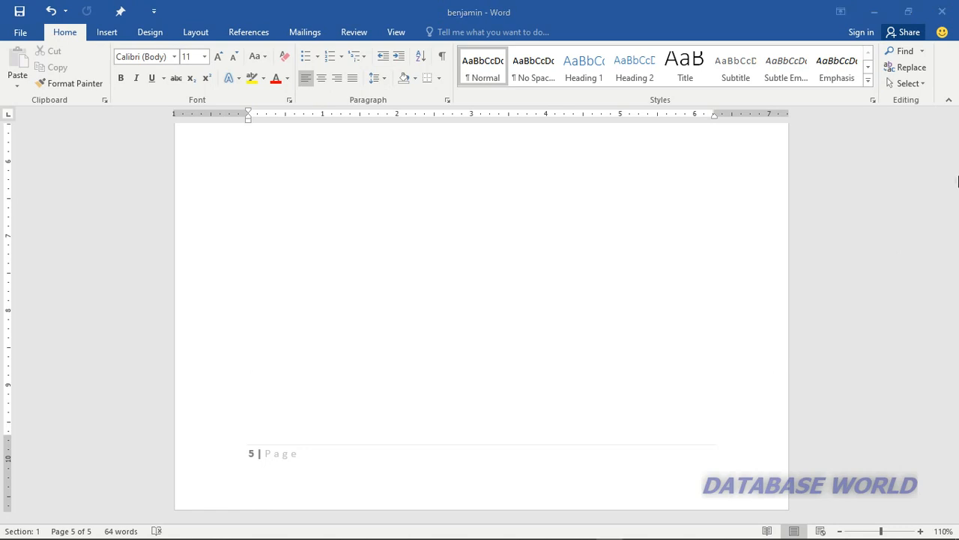
pyautogui.click(335, 384)
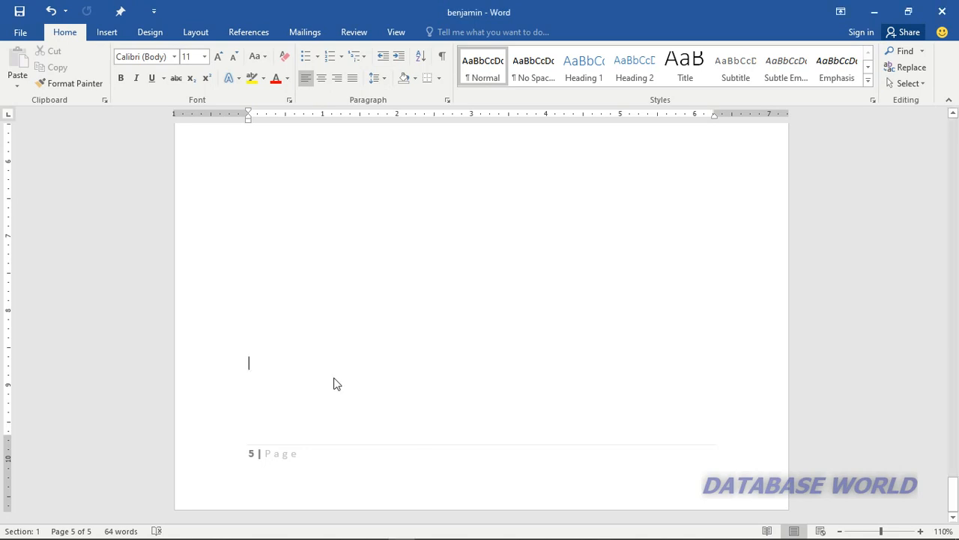
pyautogui.moveTo(954, 490); pyautogui.dragTo(945, 338)
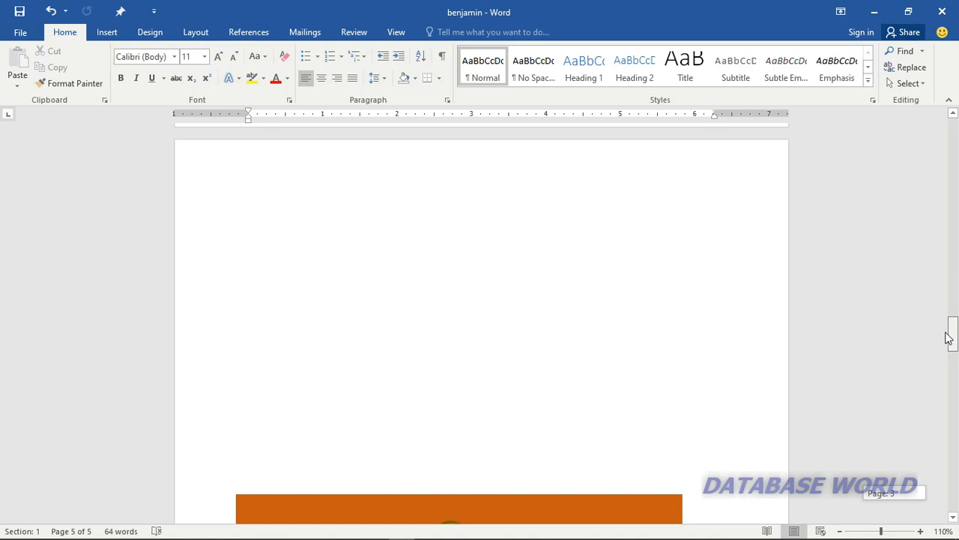
pyautogui.moveTo(946, 338); pyautogui.dragTo(949, 200)
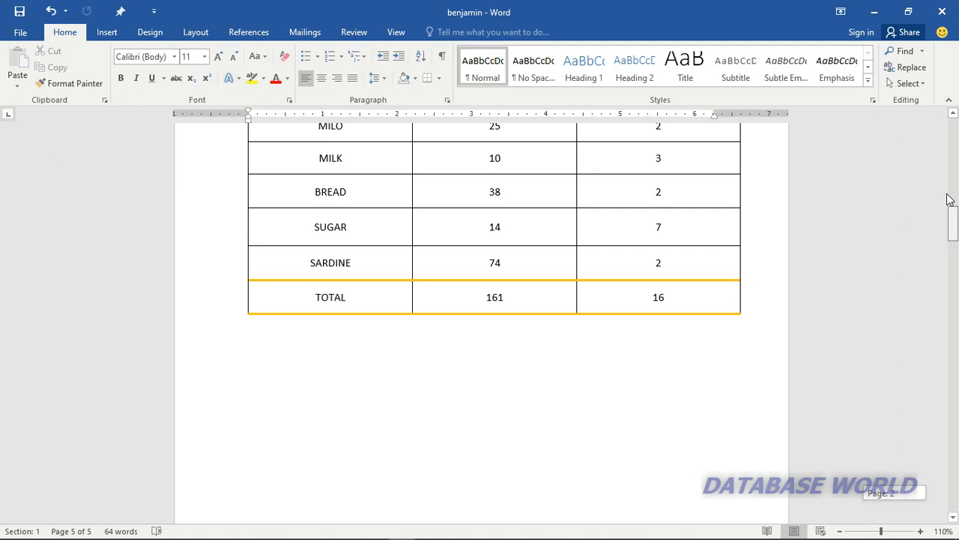
pyautogui.moveTo(949, 200); pyautogui.dragTo(948, 193)
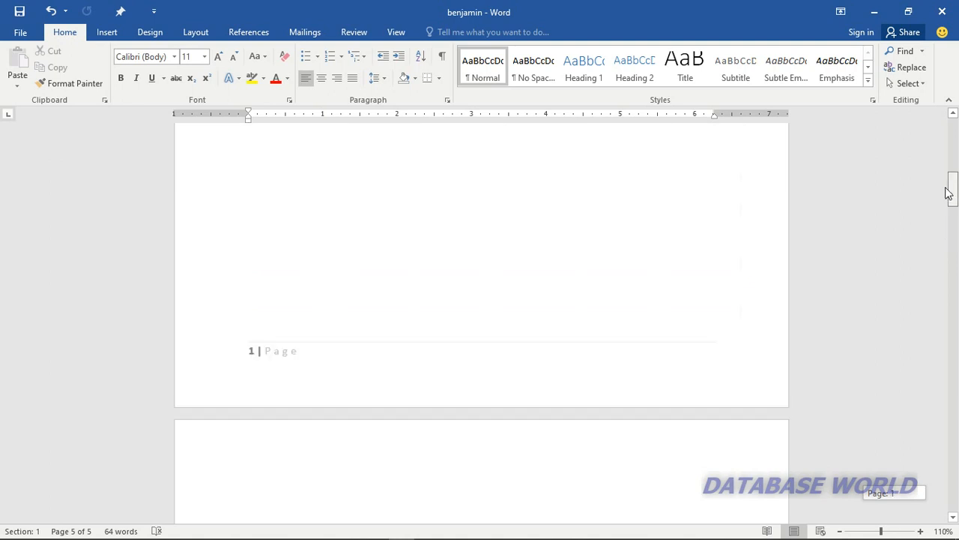
pyautogui.scroll(-2, 948, 194)
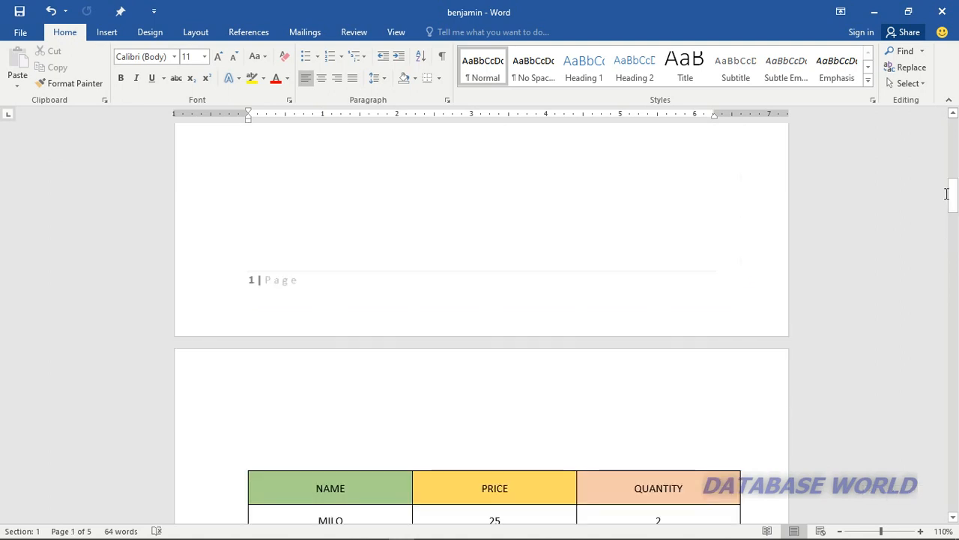